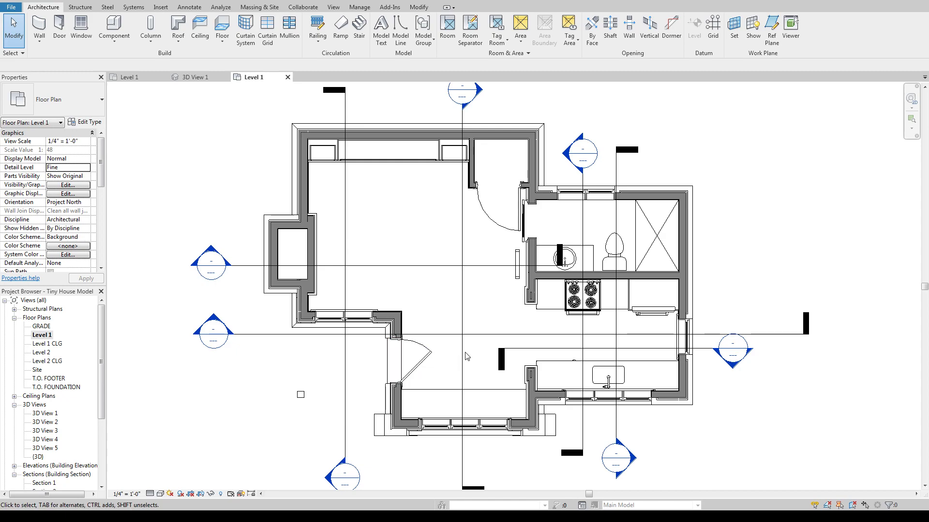
# Look at the Component options without choosing one, then shift and zoom the floor plan
pyautogui.moveTo(512, 319); pyautogui.dragTo(510, 319, button='middle')
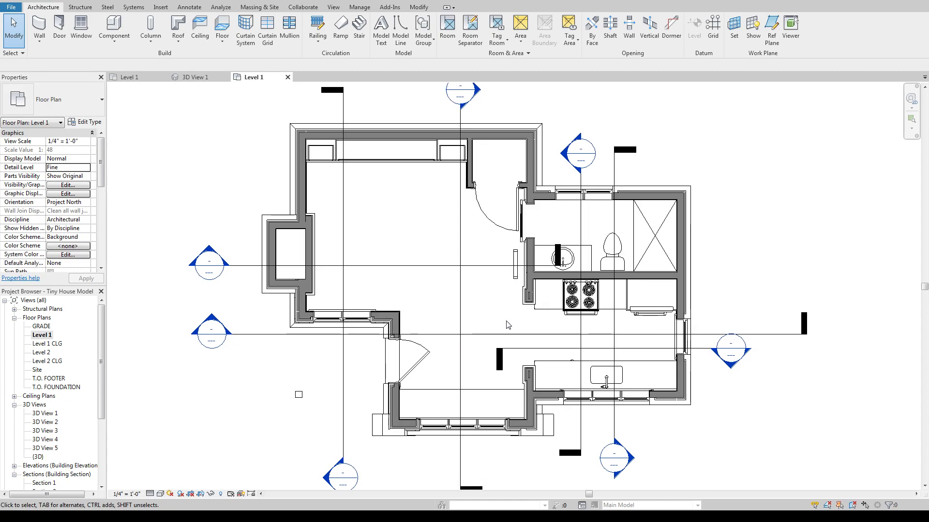
pyautogui.click(116, 42)
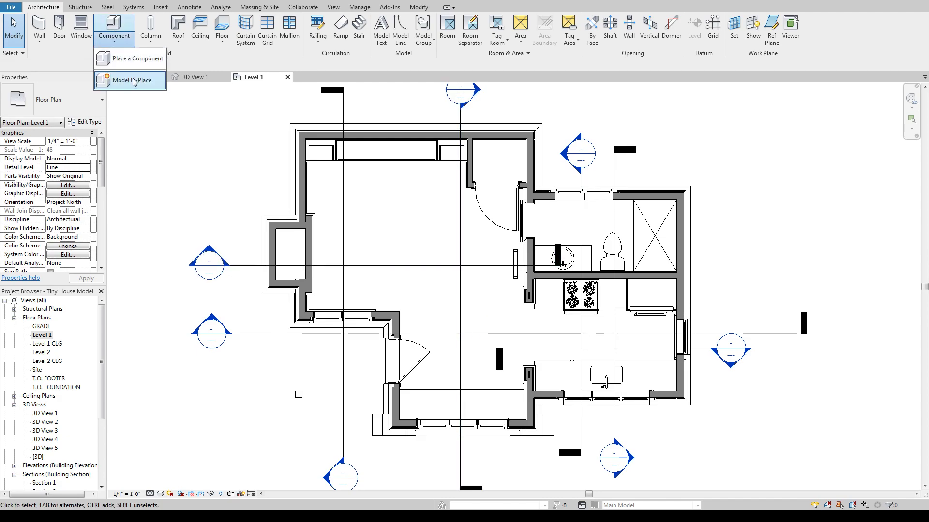
pyautogui.click(202, 211)
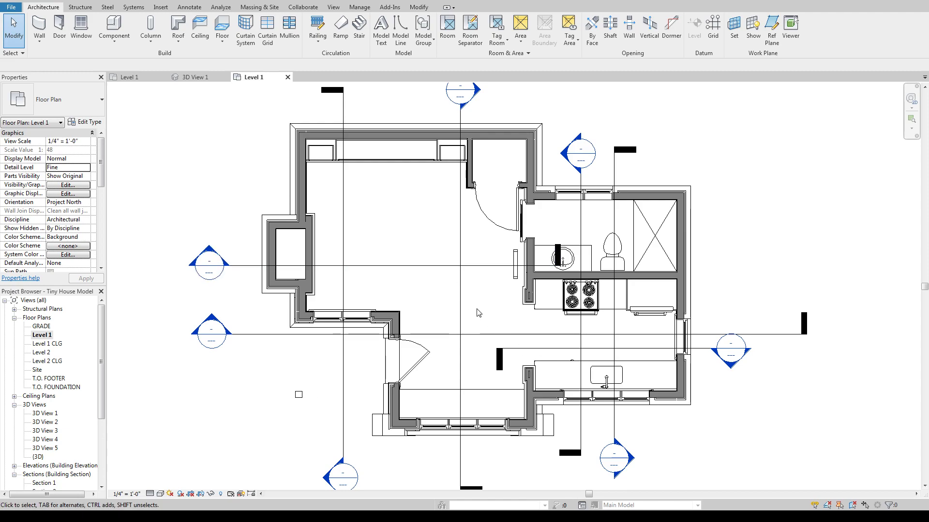
pyautogui.moveTo(506, 318); pyautogui.dragTo(502, 320, button='middle')
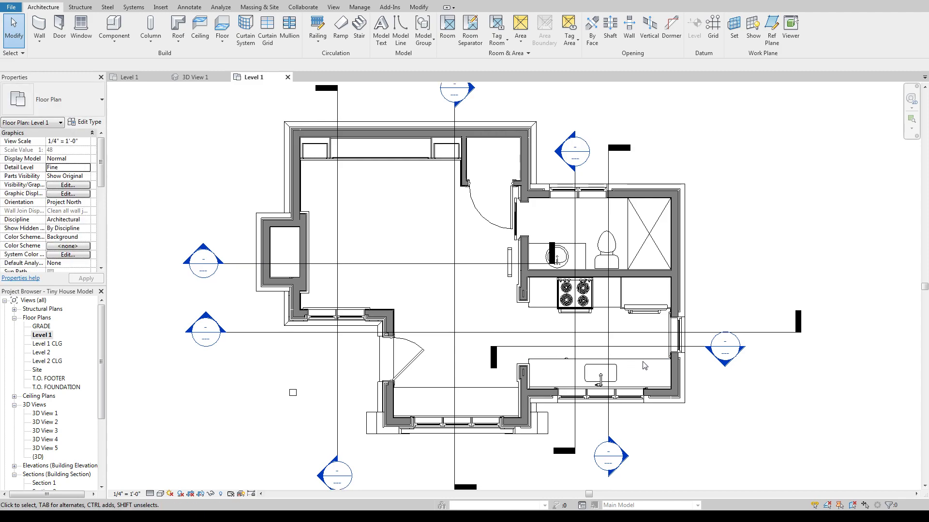
pyautogui.scroll(1, 639, 367)
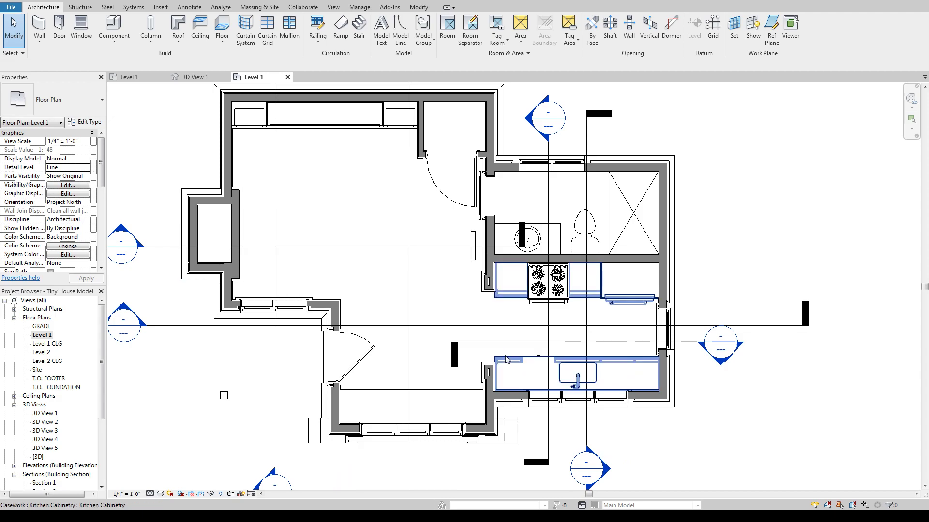
# Start a Casework model-in-place named Casework 1, then abandon it and exit editing
pyautogui.click(107, 42)
pyautogui.click(129, 80)
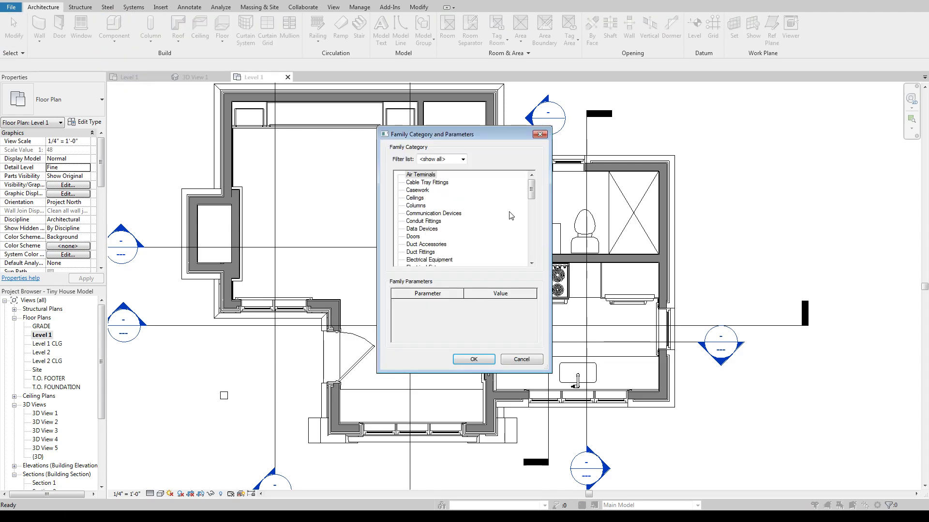
pyautogui.click(423, 190)
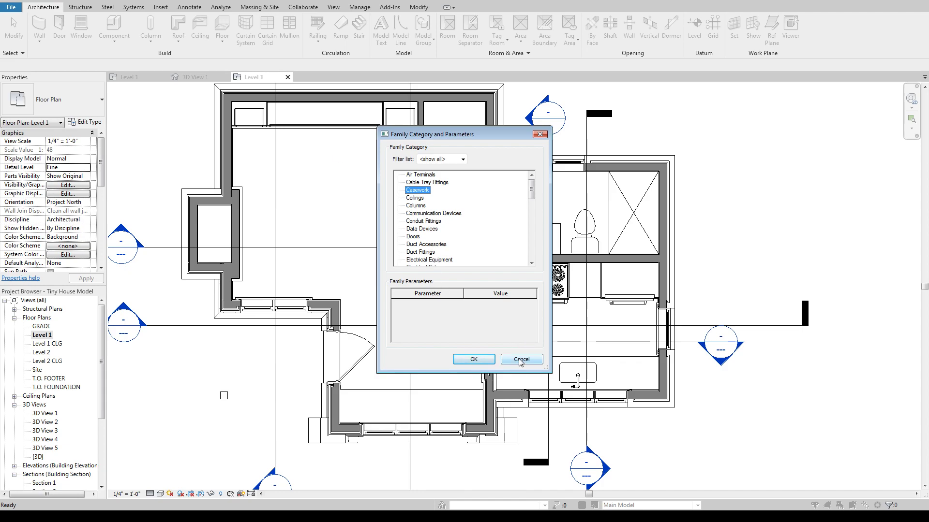
pyautogui.moveTo(532, 189); pyautogui.dragTo(531, 250)
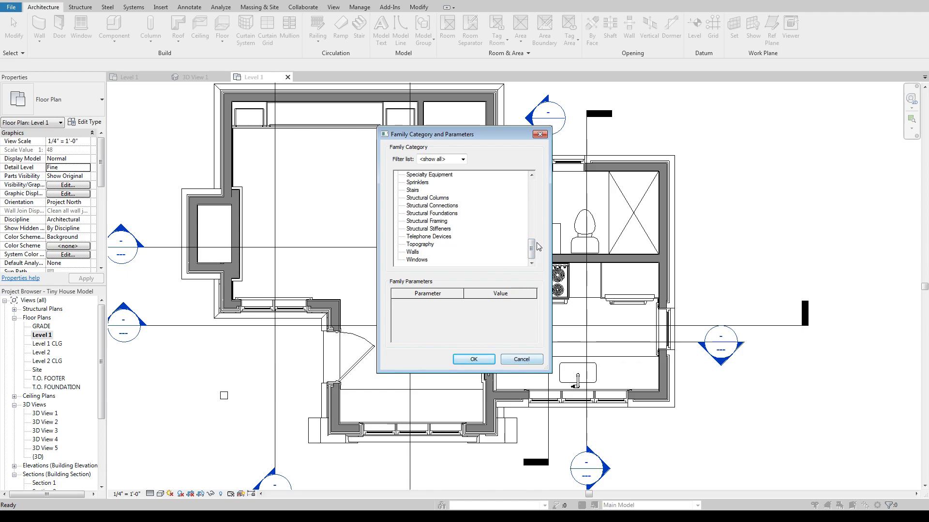
pyautogui.moveTo(532, 247); pyautogui.dragTo(525, 185)
pyautogui.click(473, 359)
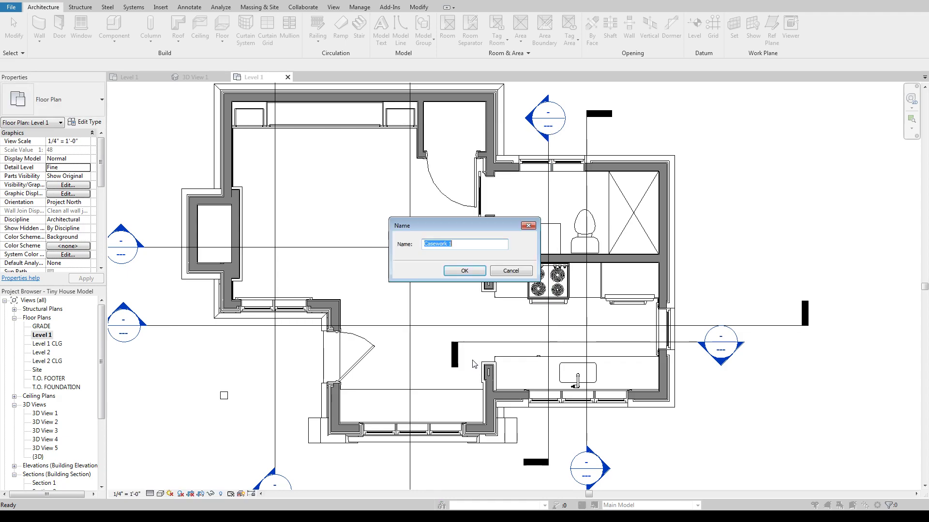
pyautogui.click(472, 271)
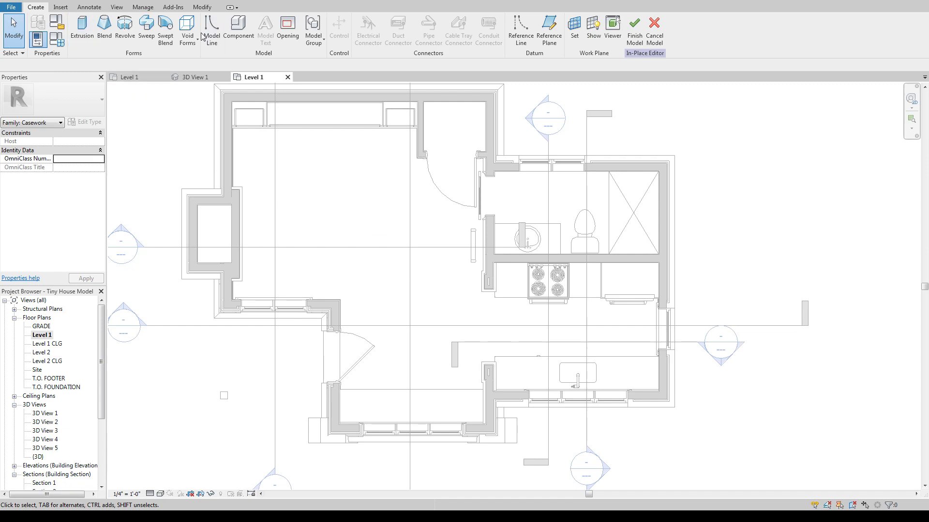
pyautogui.click(654, 29)
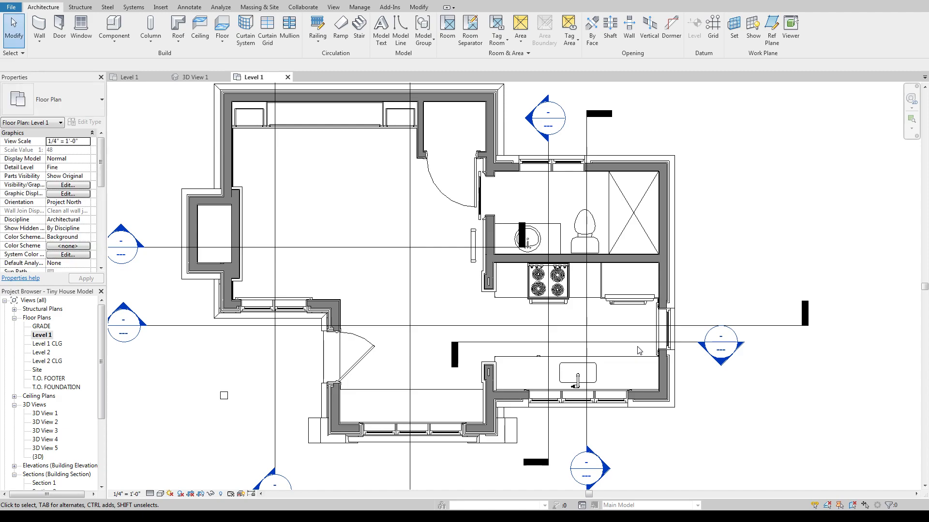
# Open Section 4 from the section marker and zoom in on it
pyautogui.rightClick(709, 362)
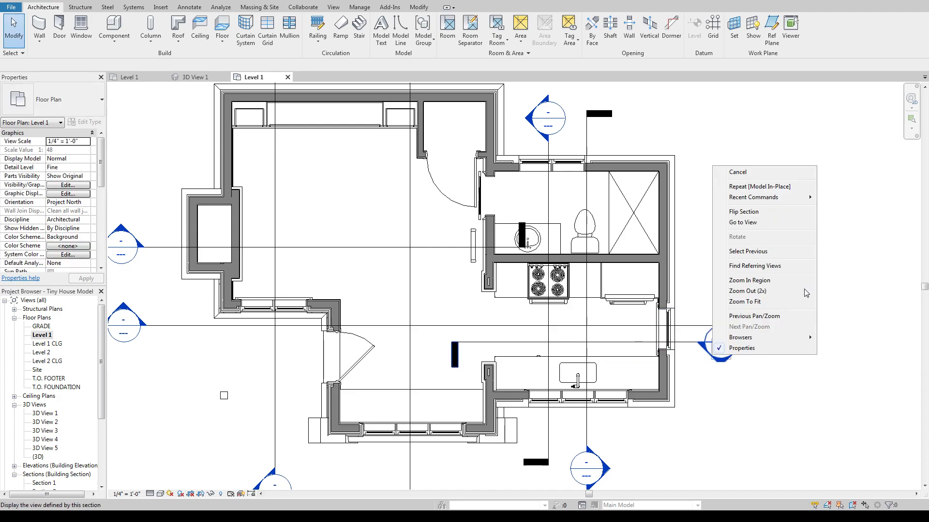
pyautogui.click(768, 224)
pyautogui.scroll(5, 532, 360)
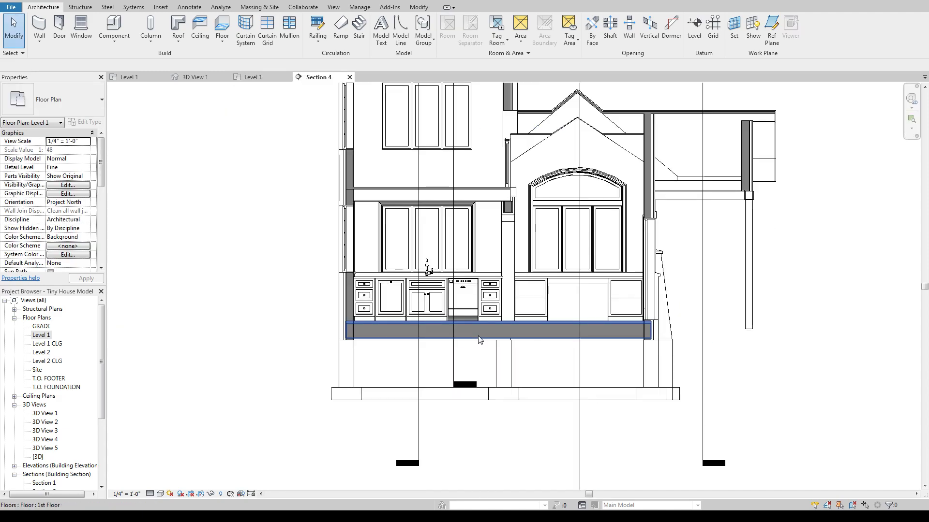
pyautogui.scroll(2, 473, 348)
pyautogui.scroll(-1, 359, 425)
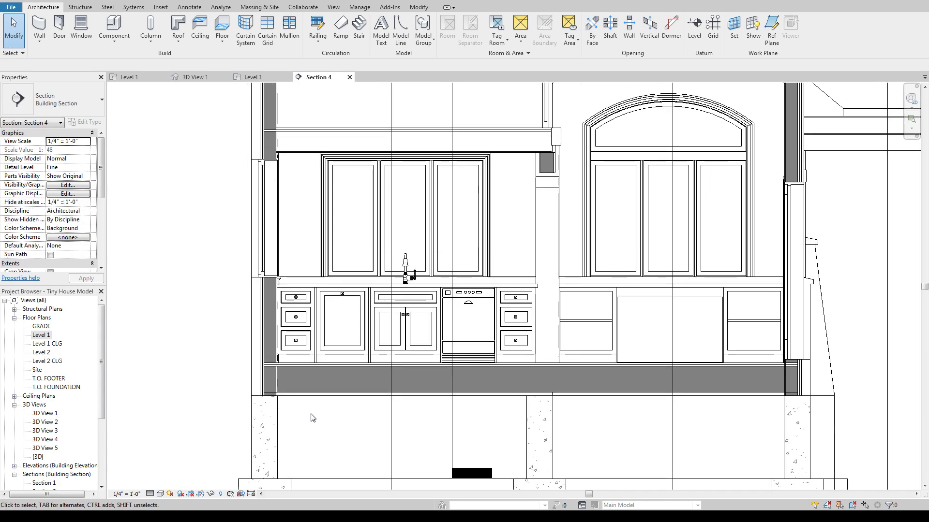
pyautogui.scroll(3, 328, 423)
# Frame the Section 4 elevation on the sink and dishwasher cabinet run
pyautogui.moveTo(328, 424); pyautogui.dragTo(350, 450, button='middle')
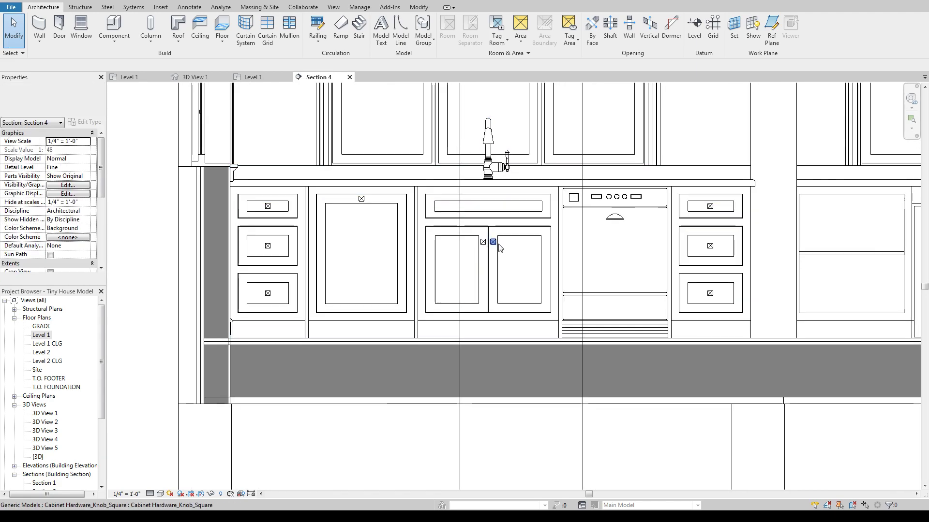
pyautogui.moveTo(489, 242); pyautogui.dragTo(493, 271, button='middle')
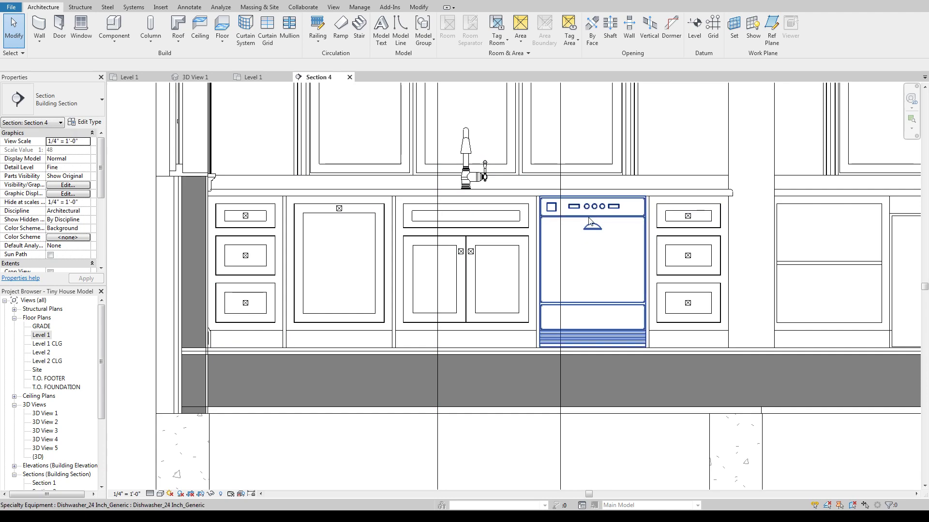
pyautogui.moveTo(697, 155); pyautogui.dragTo(626, 166, button='middle')
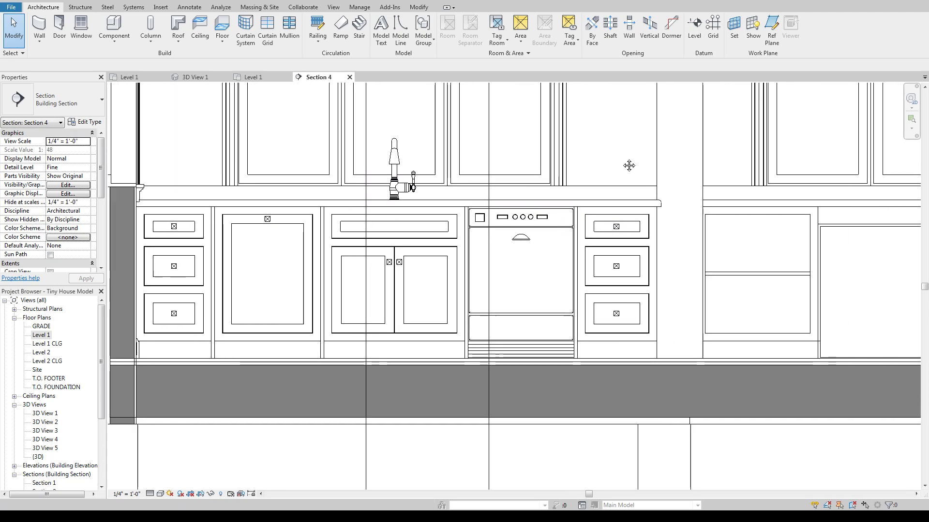
pyautogui.scroll(-2, 518, 203)
pyautogui.scroll(5, 537, 228)
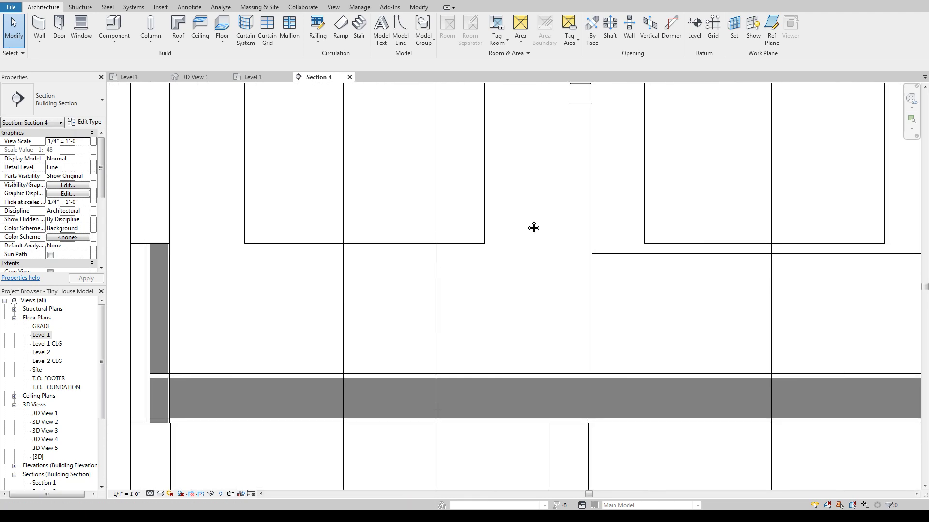
pyautogui.scroll(-4, 529, 227)
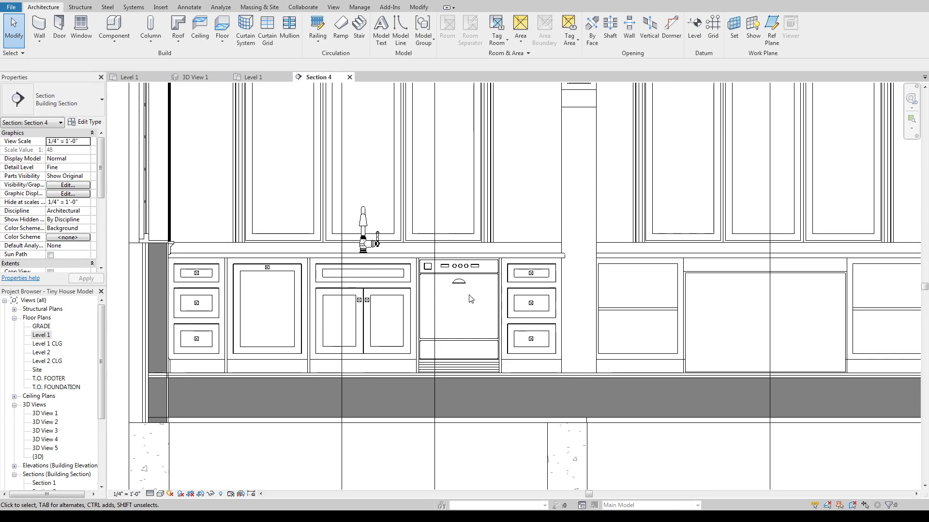
pyautogui.scroll(-2, 452, 331)
pyautogui.scroll(4, 525, 245)
pyautogui.scroll(-4, 525, 244)
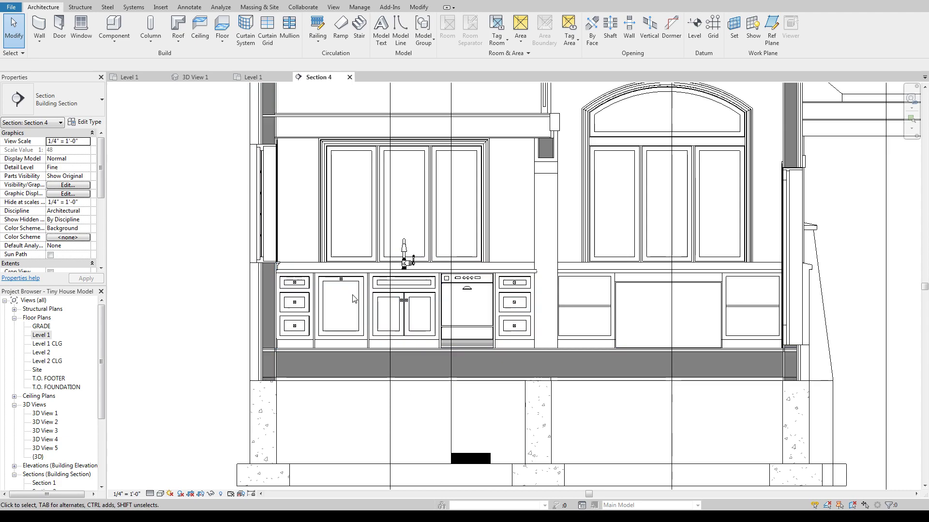
pyautogui.press('Tab')
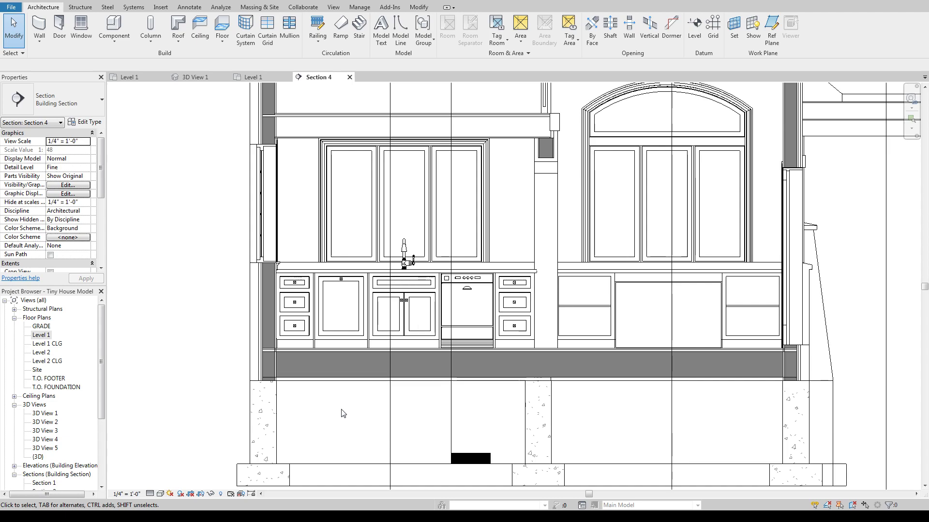
pyautogui.scroll(3, 303, 308)
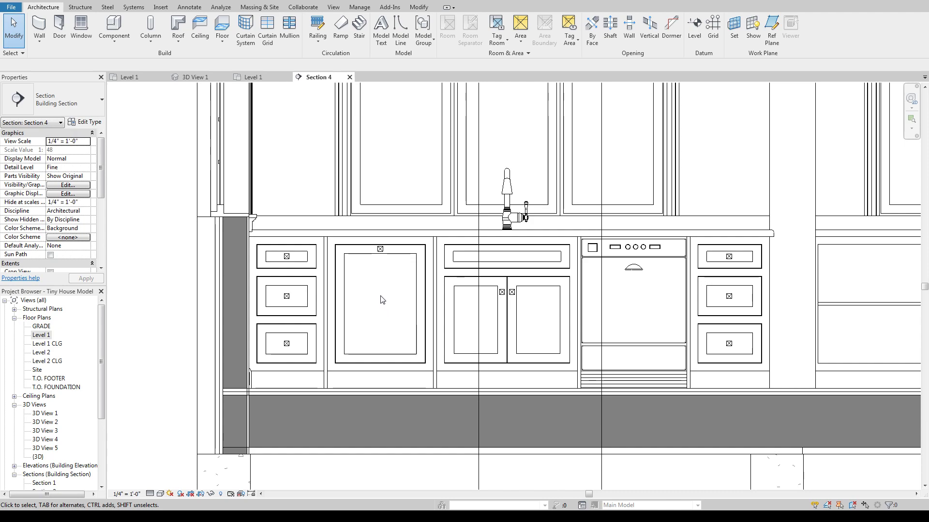
pyautogui.scroll(-4, 381, 300)
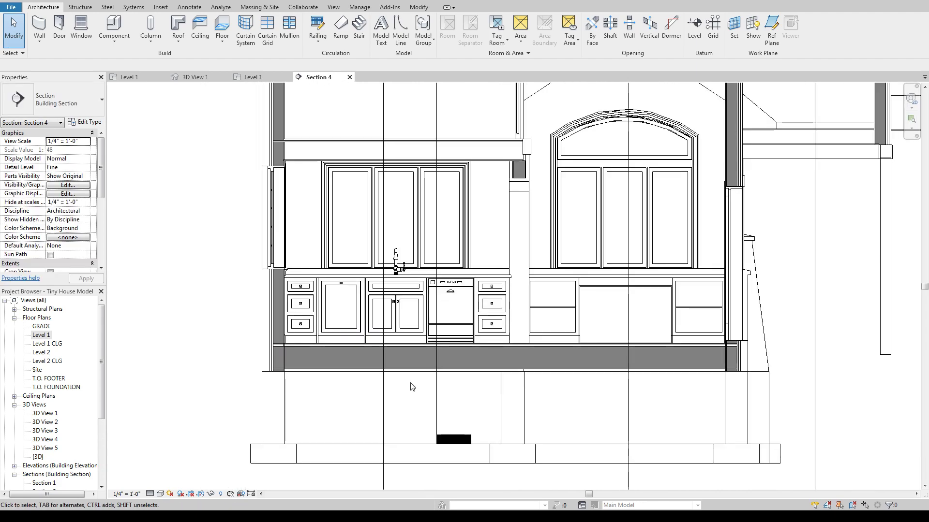
pyautogui.scroll(3, 369, 419)
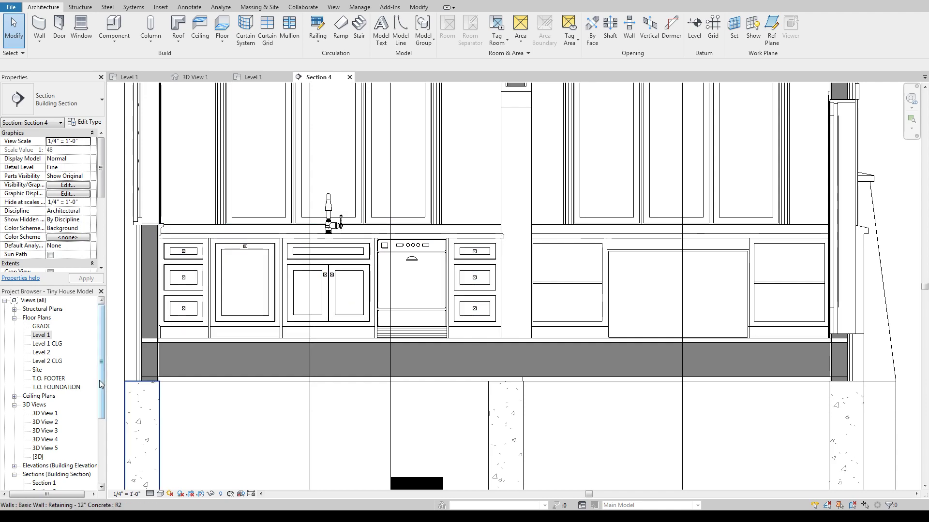
pyautogui.moveTo(101, 384); pyautogui.dragTo(100, 402)
# In 3D View 1, switch the desk casework to Table Up to show the table with chairs
pyautogui.click(199, 77)
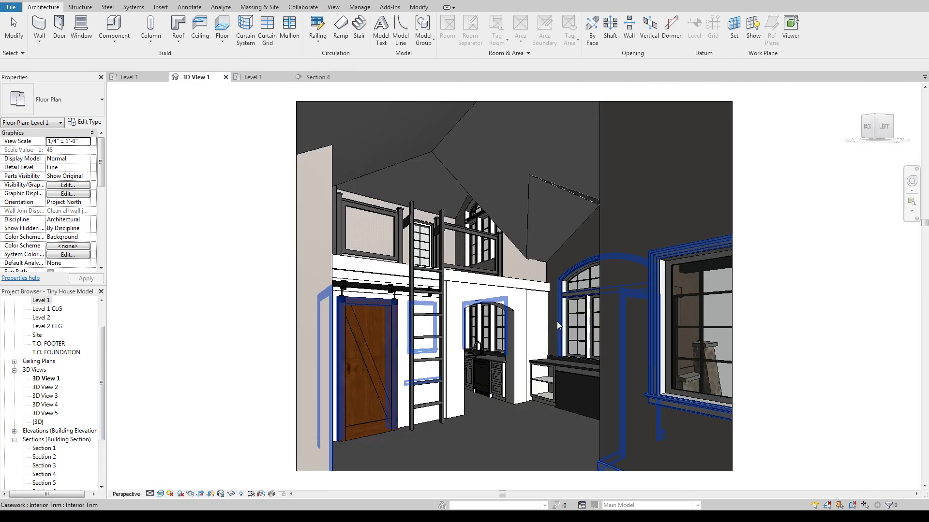
pyautogui.scroll(5, 499, 436)
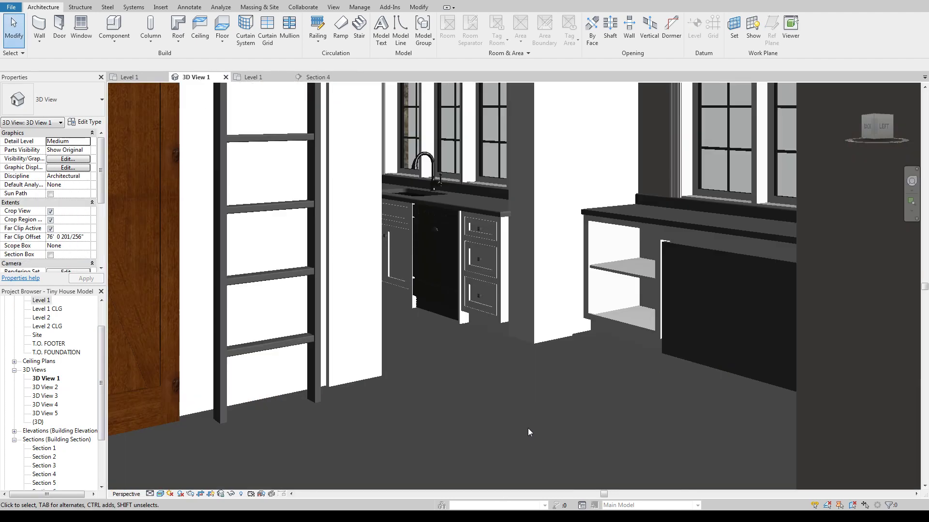
pyautogui.moveTo(530, 423); pyautogui.dragTo(483, 445, button='middle')
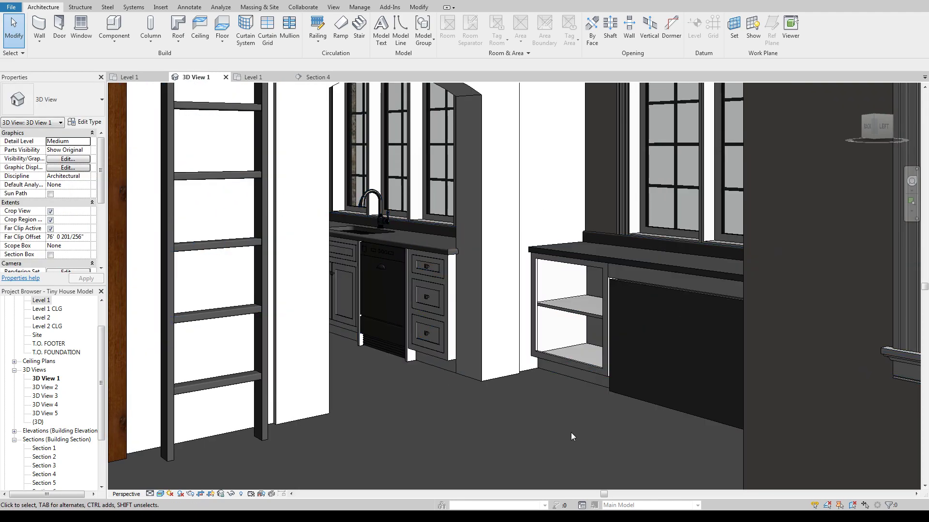
pyautogui.scroll(-5, 531, 420)
pyautogui.moveTo(514, 414); pyautogui.dragTo(504, 409, button='middle')
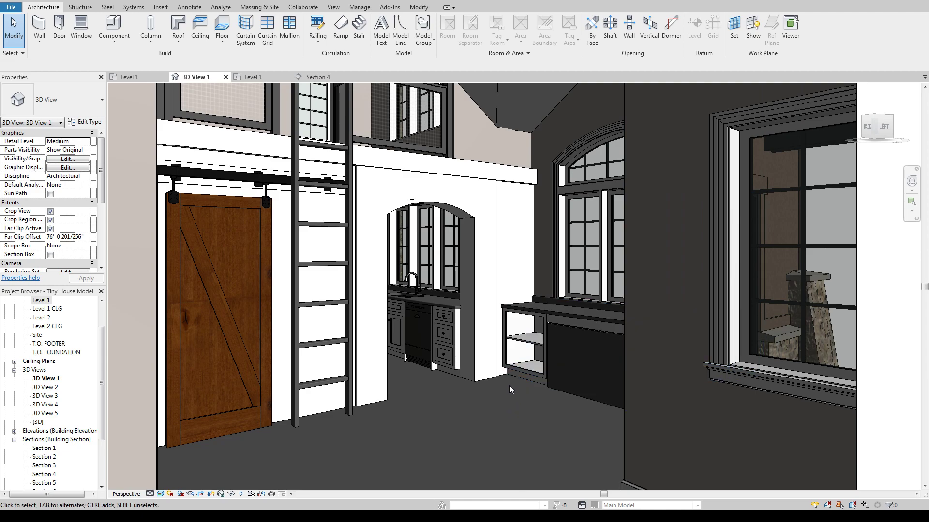
pyautogui.click(518, 375)
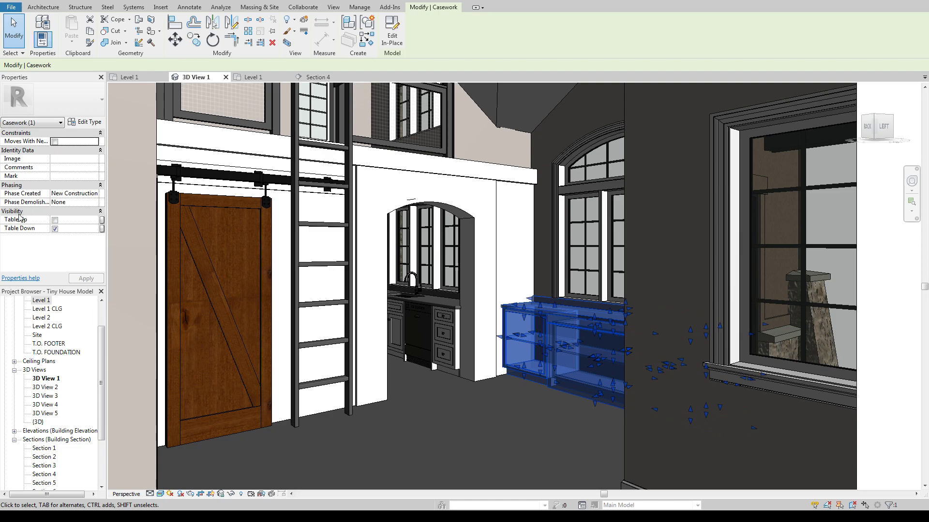
pyautogui.click(55, 220)
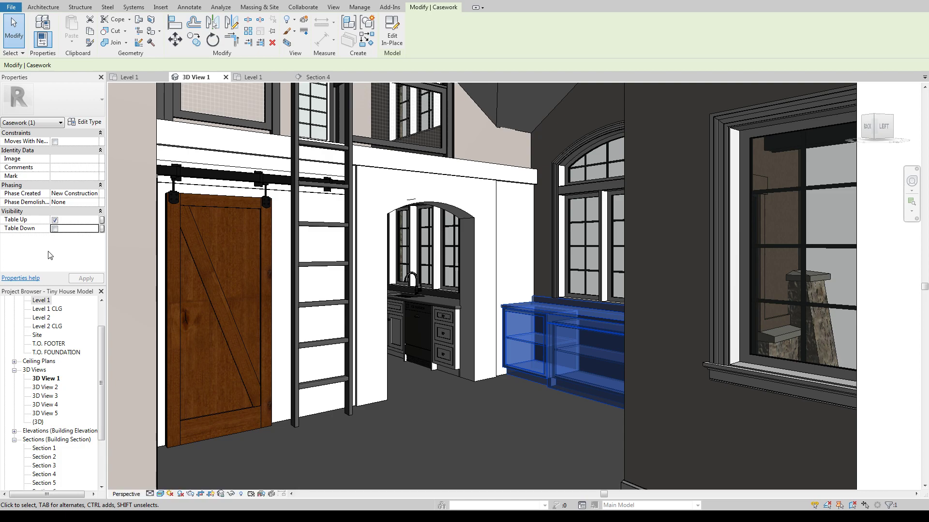
pyautogui.click(454, 435)
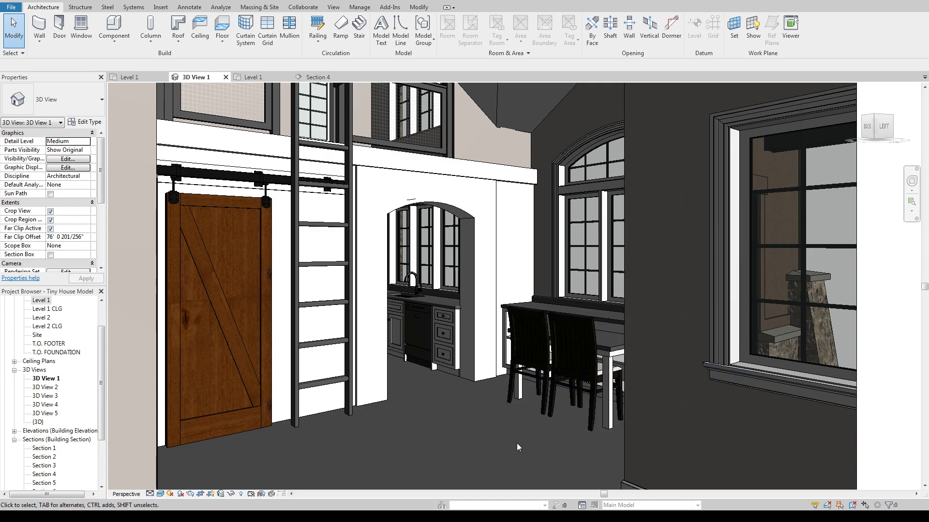
# Switch the desk casework back to Table Down to stow it as shelving
pyautogui.click(593, 325)
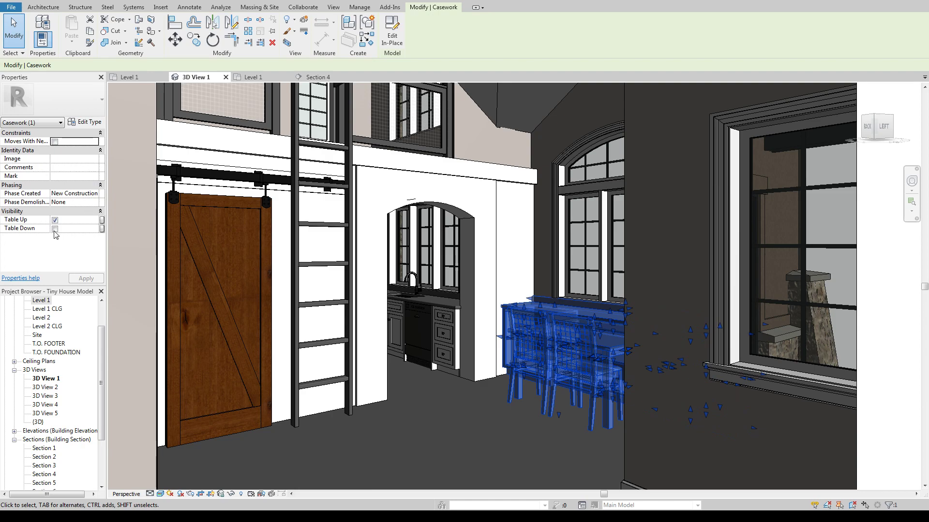
pyautogui.click(54, 228)
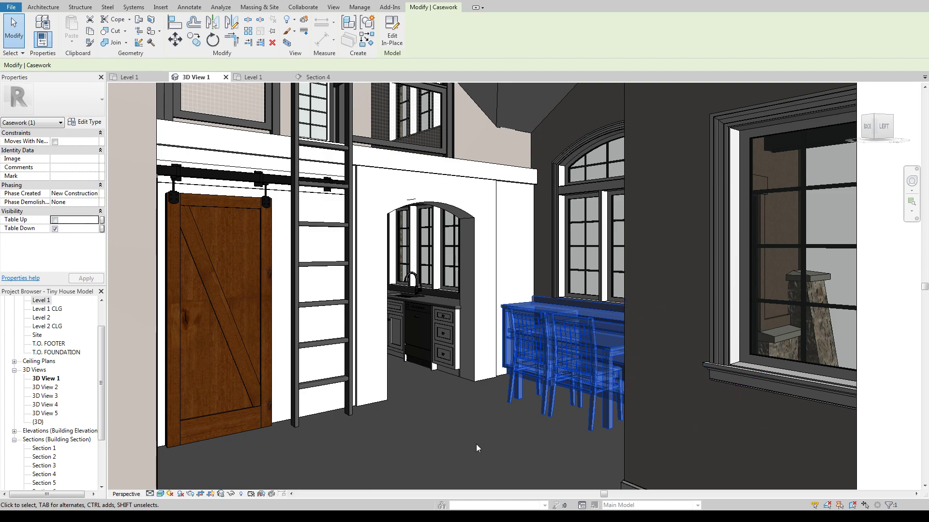
pyautogui.press('Escape')
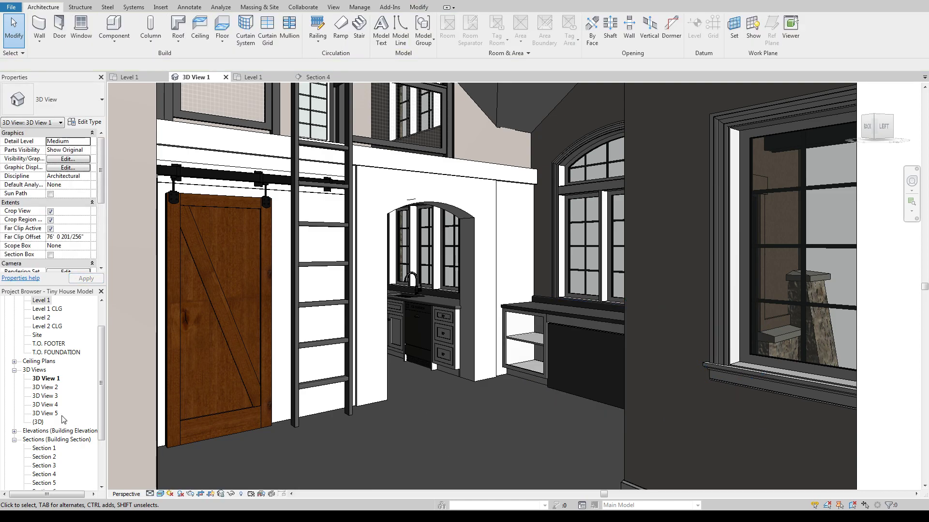
# Open 3D Views 3, 2, 4 and 5 from the Project Browser
pyautogui.click(45, 387)
pyautogui.click(48, 389)
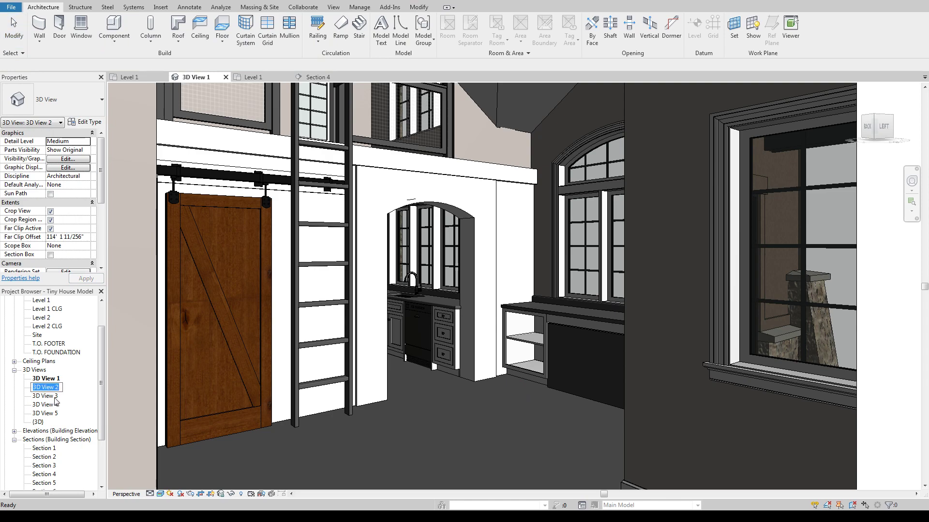
pyautogui.doubleClick(55, 397)
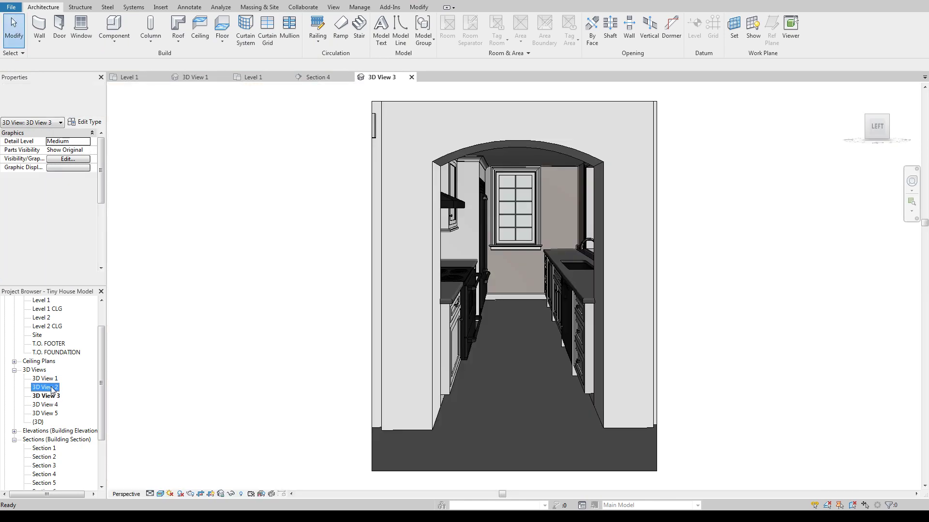
pyautogui.doubleClick(54, 390)
pyautogui.doubleClick(52, 406)
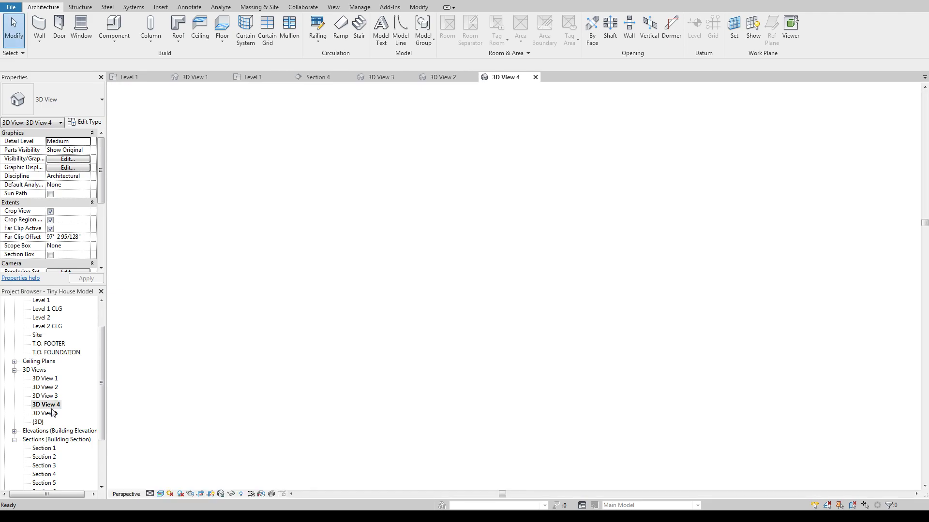
pyautogui.doubleClick(52, 413)
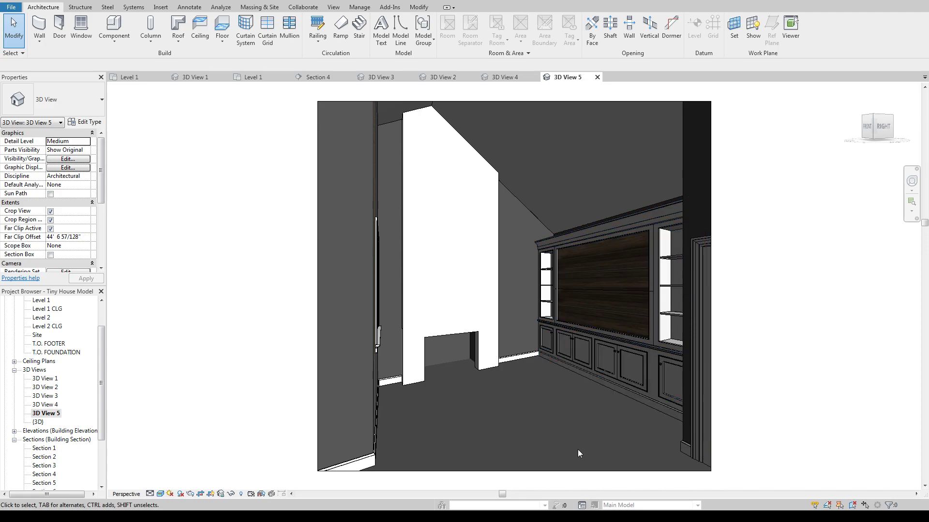
# Lower the Murphy bed by turning off Bed Hidden on the wall casework
pyautogui.click(646, 403)
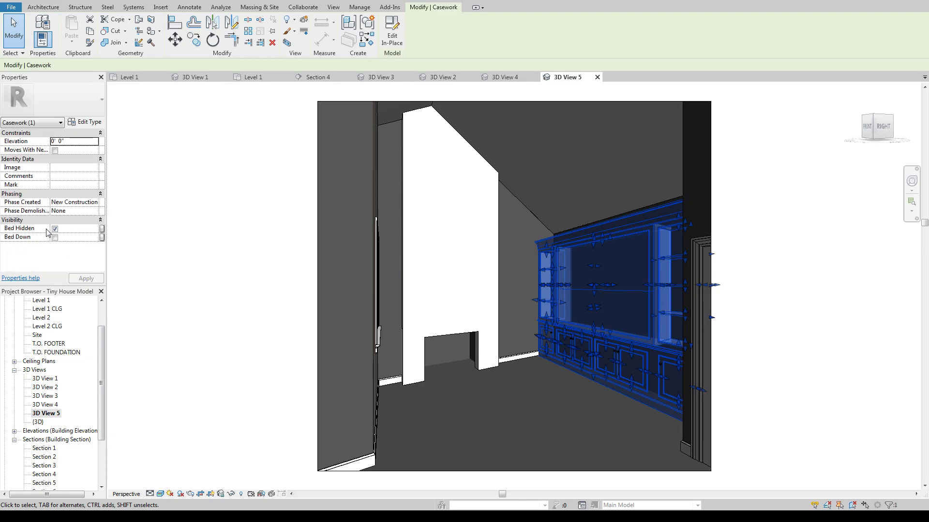
pyautogui.click(54, 237)
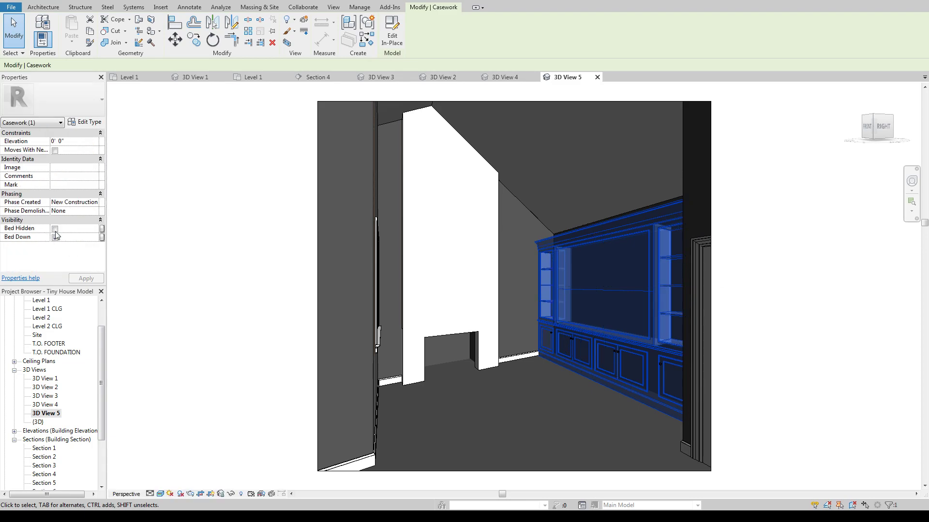
pyautogui.click(258, 295)
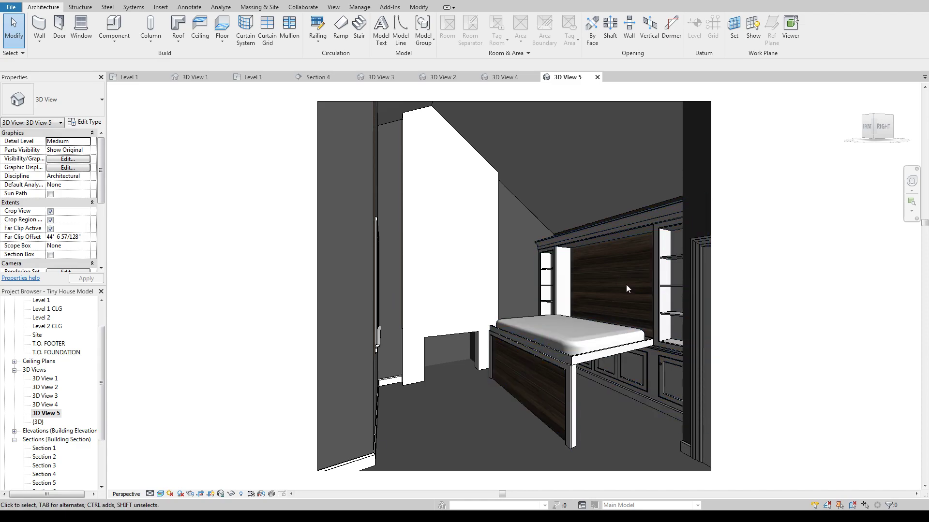
# Fold the Murphy bed back up behind the wood panel with Bed Hidden
pyautogui.click(615, 388)
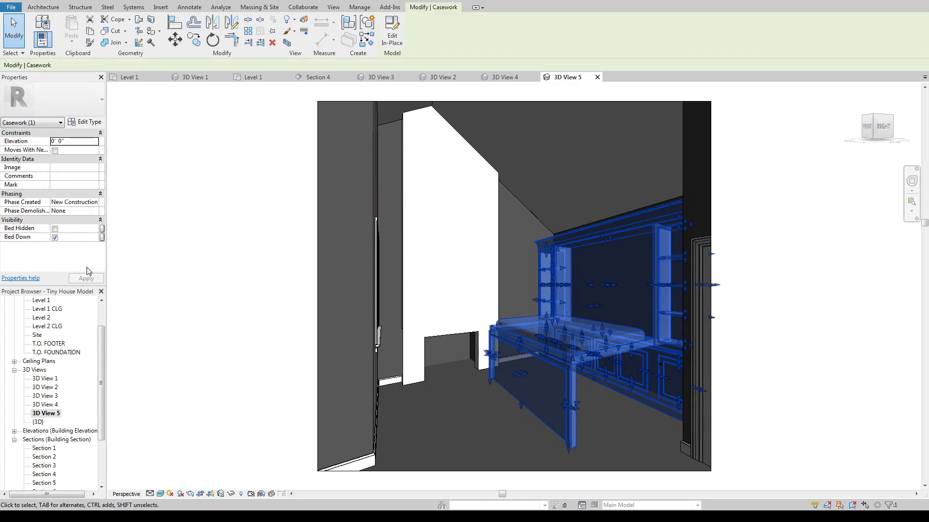
pyautogui.click(54, 228)
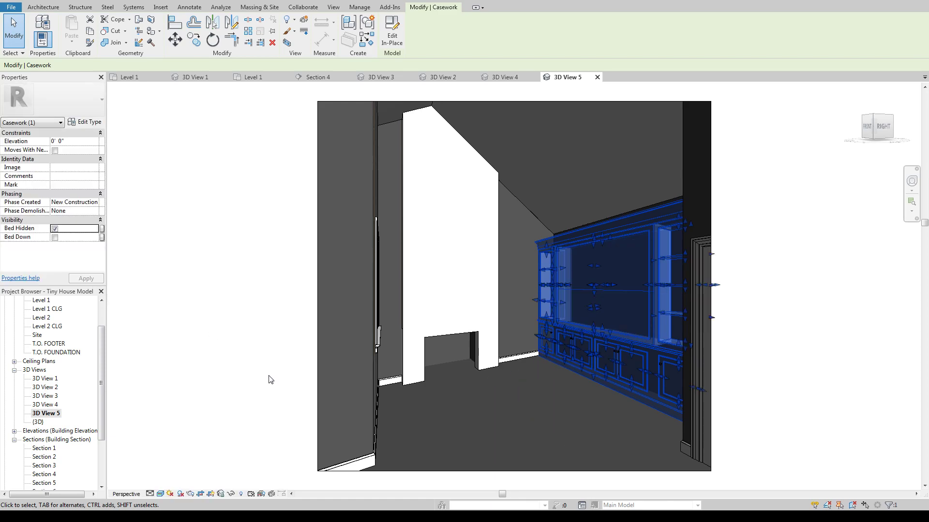
pyautogui.press('Escape')
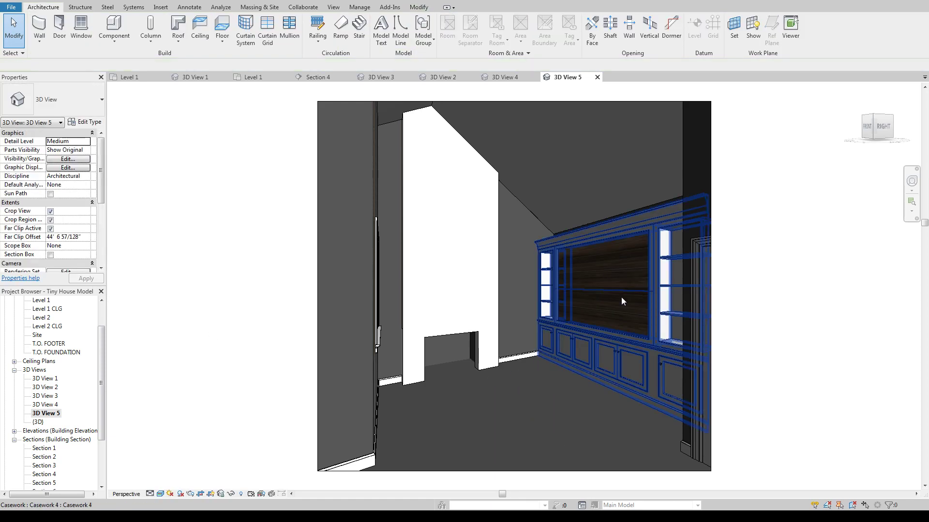
pyautogui.click(600, 337)
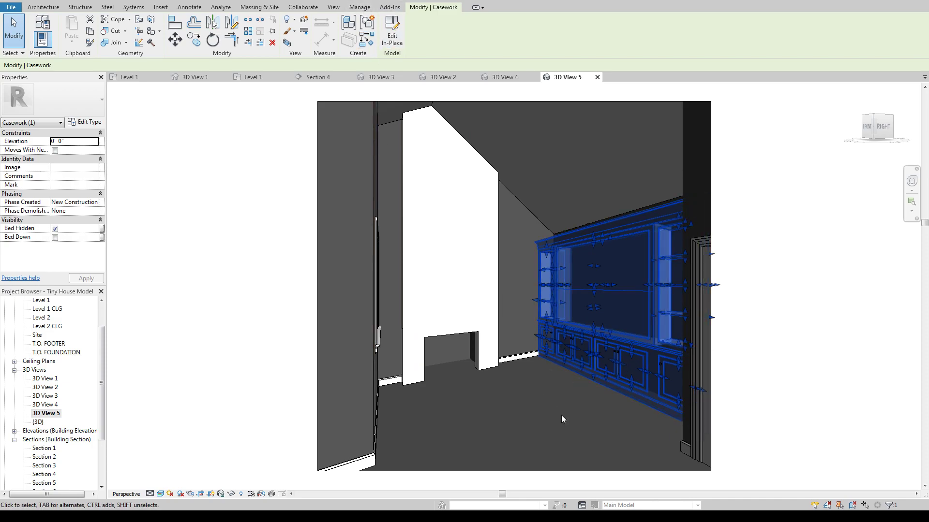
pyautogui.press('Escape')
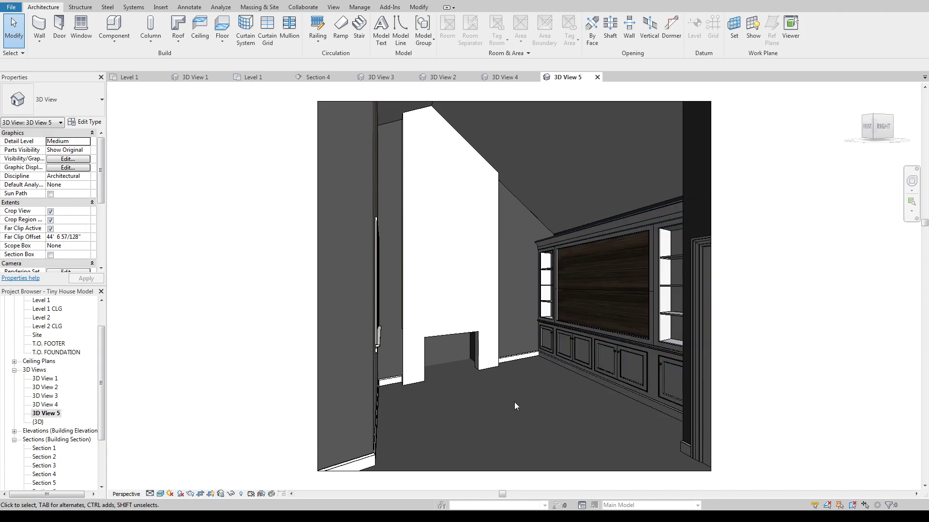
# Reopen 3D View 1, zoom in on the kitchen cabinets and desk, then zoom back out
pyautogui.doubleClick(48, 380)
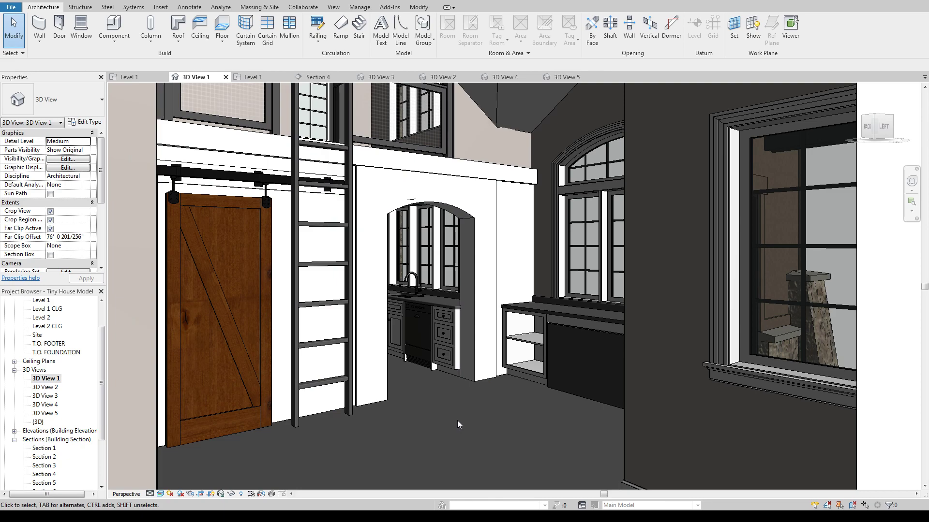
pyautogui.scroll(3, 470, 429)
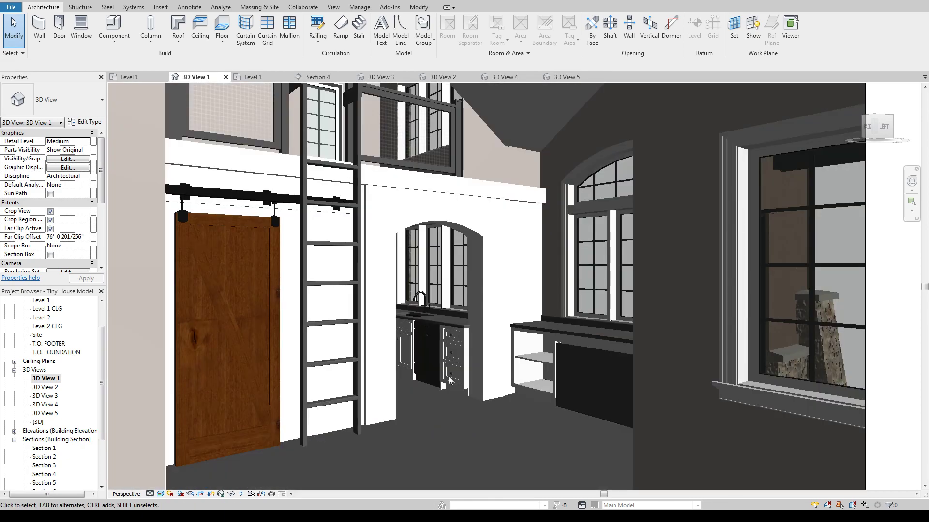
pyautogui.scroll(5, 450, 416)
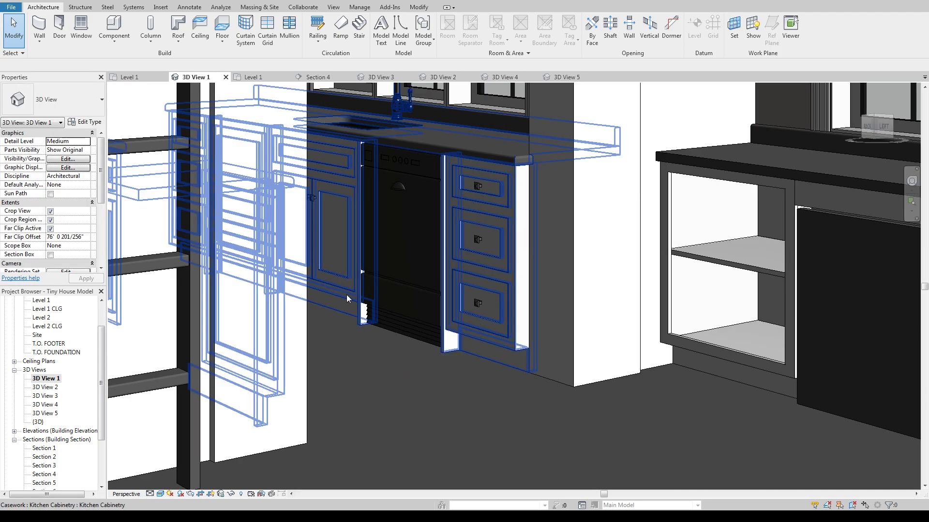
pyautogui.scroll(-4, 513, 416)
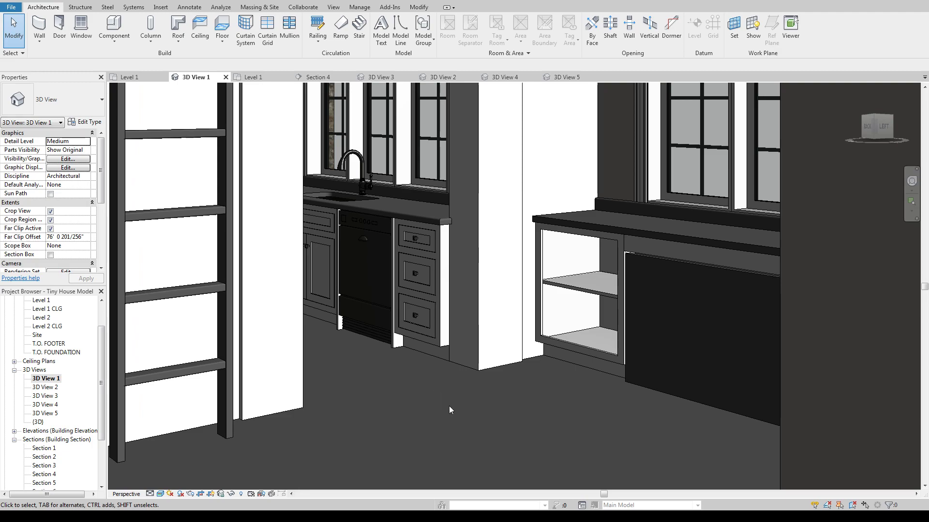
pyautogui.scroll(-5, 448, 408)
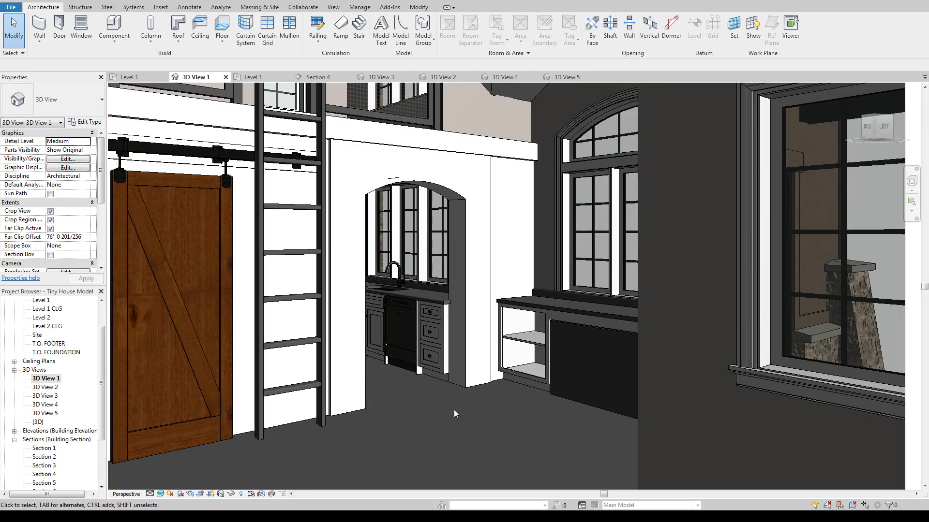
pyautogui.scroll(-6, 453, 410)
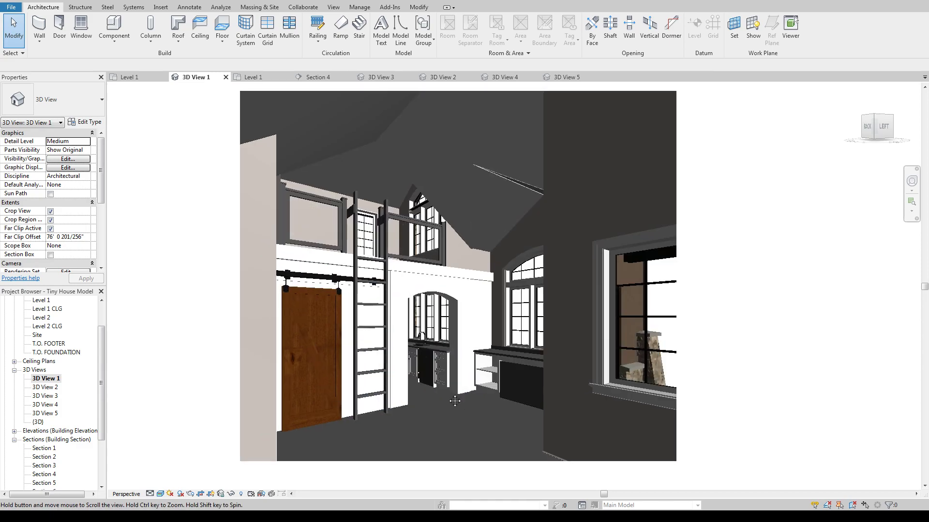
pyautogui.moveTo(469, 411); pyautogui.dragTo(448, 393, button='middle')
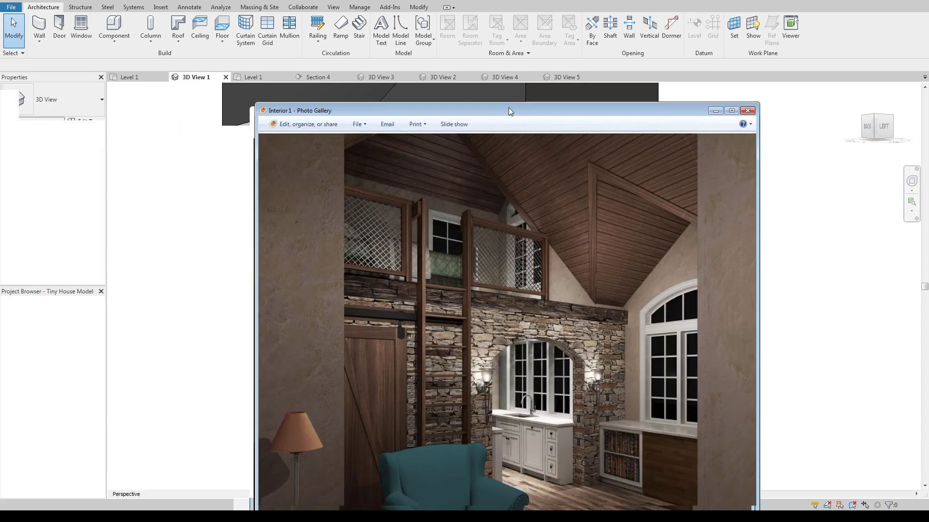
# Maximize the Interior 1 rendering and zoom in and out on the sink cabinet
pyautogui.moveTo(509, 107); pyautogui.dragTo(506, 1)
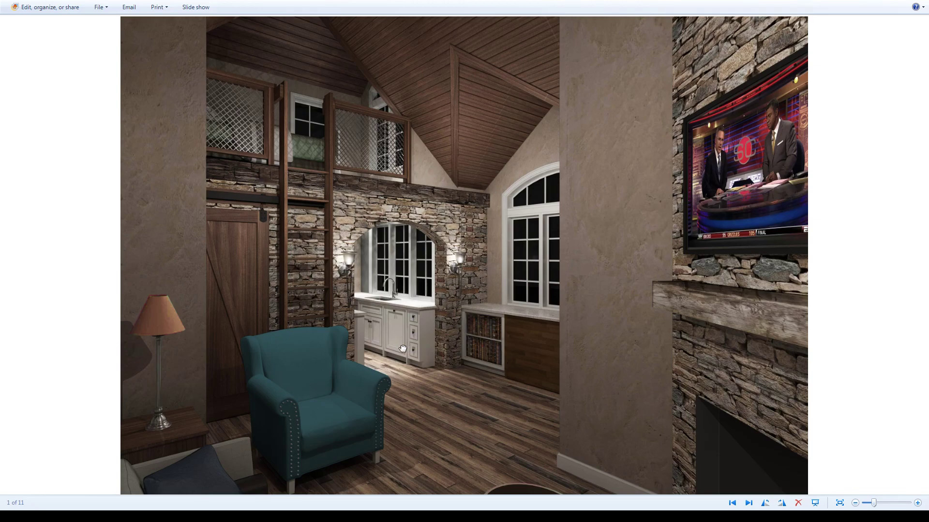
pyautogui.scroll(3, 403, 346)
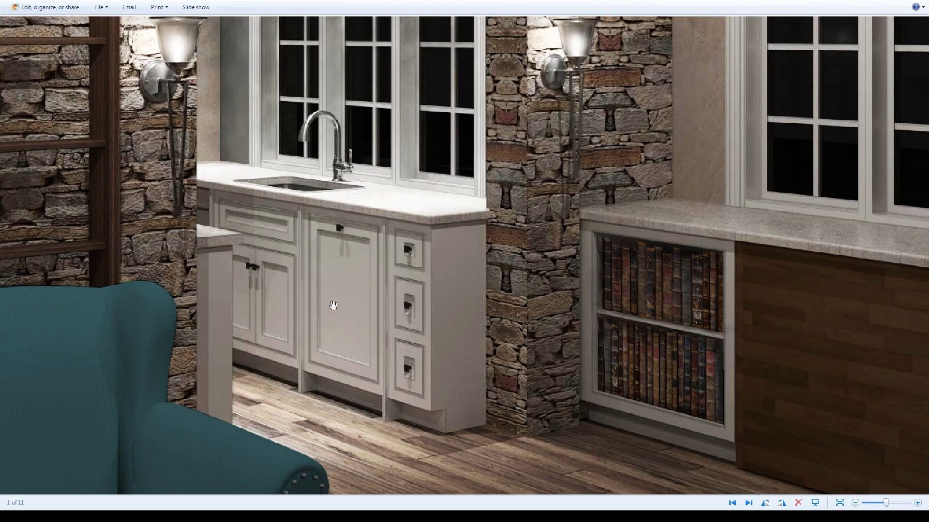
pyautogui.scroll(-3, 332, 298)
pyautogui.scroll(3, 389, 293)
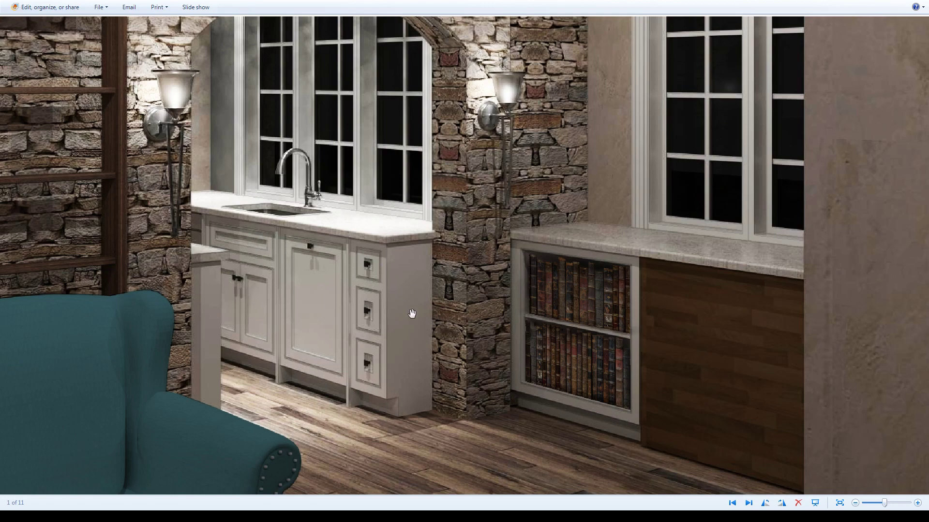
pyautogui.scroll(-2, 404, 310)
pyautogui.scroll(1, 353, 318)
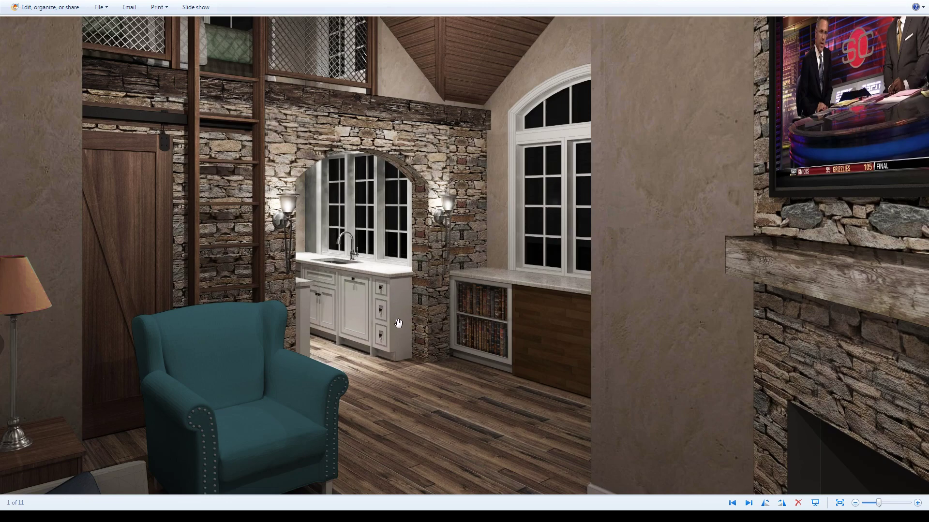
pyautogui.scroll(-2, 487, 348)
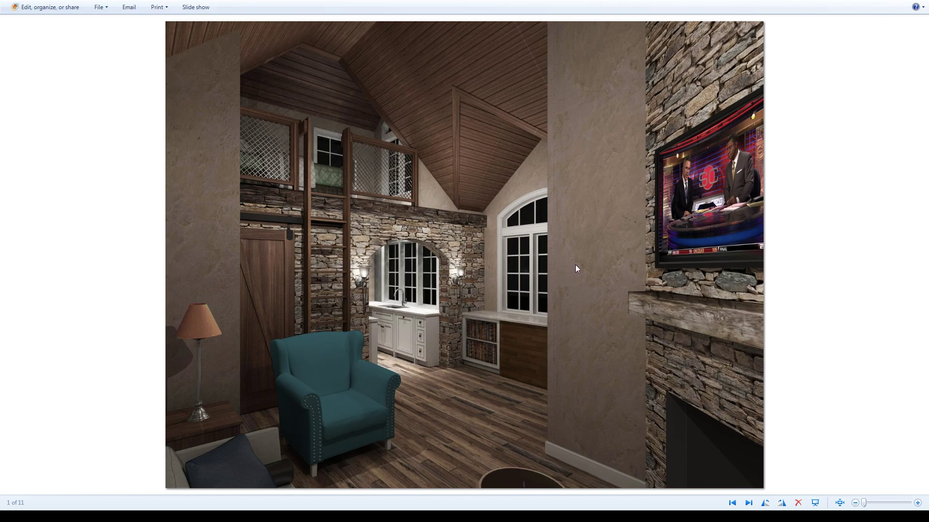
# Close Photo Gallery to return to Revit's 3D View 1
pyautogui.click(918, 2)
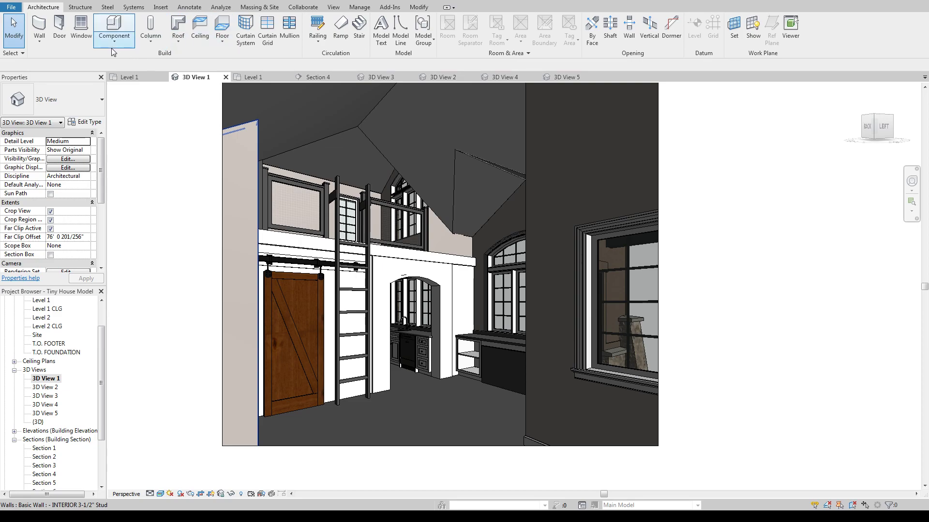